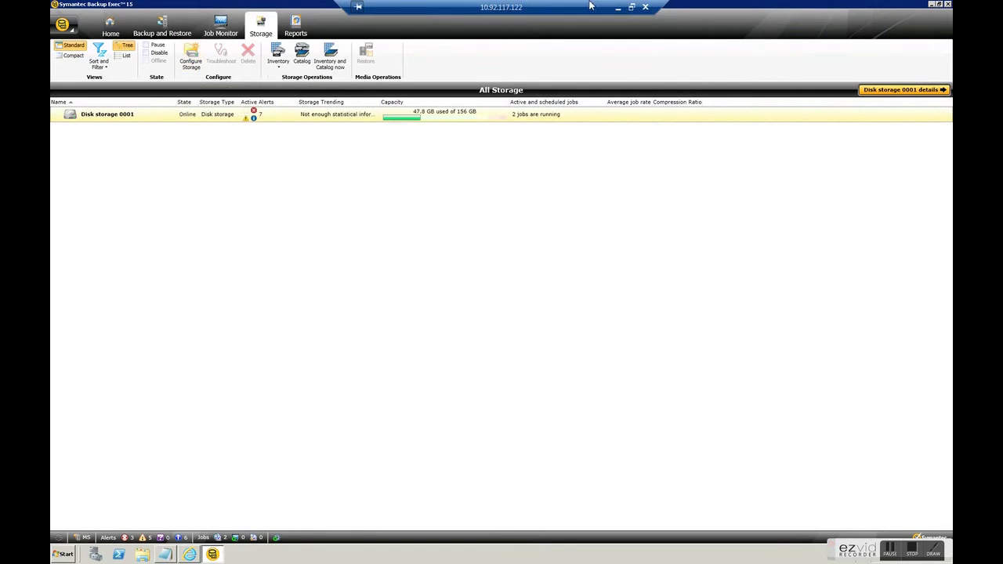
- Switch to the Google Developers Console and open the Storage browser of the project
{"action": "left_click", "coordinate": [619, 7]}
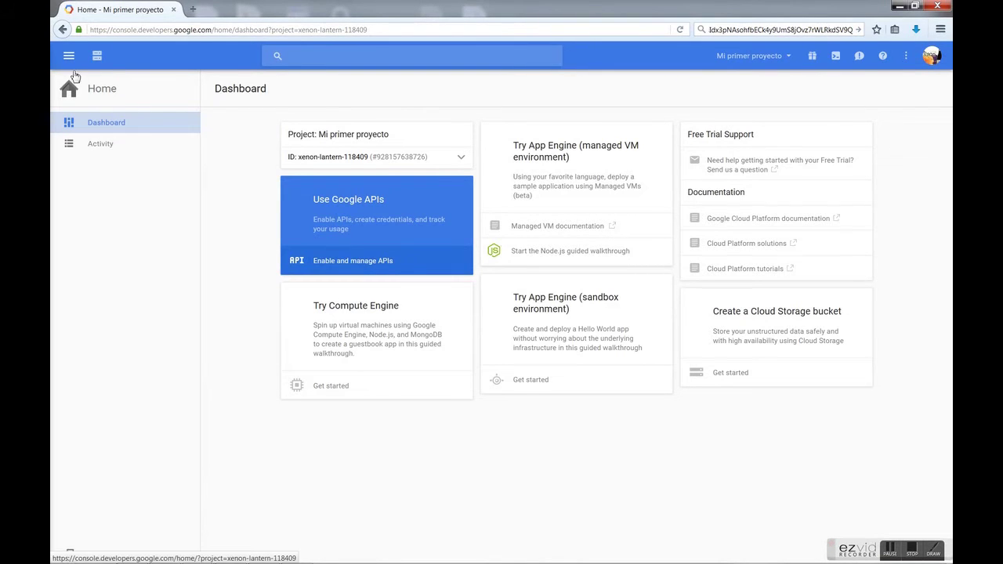
{"action": "left_click", "coordinate": [69, 55]}
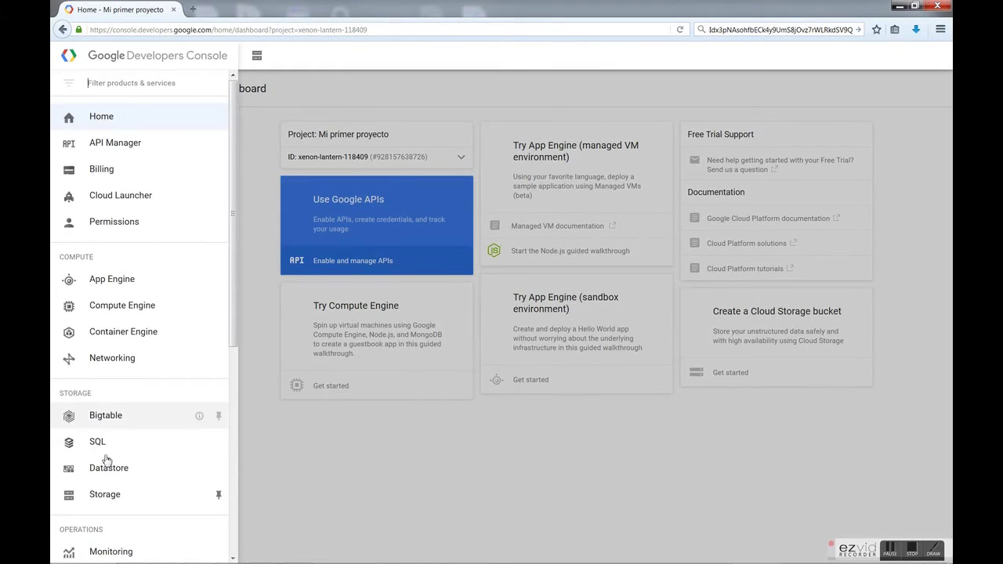
{"action": "left_click", "coordinate": [160, 502]}
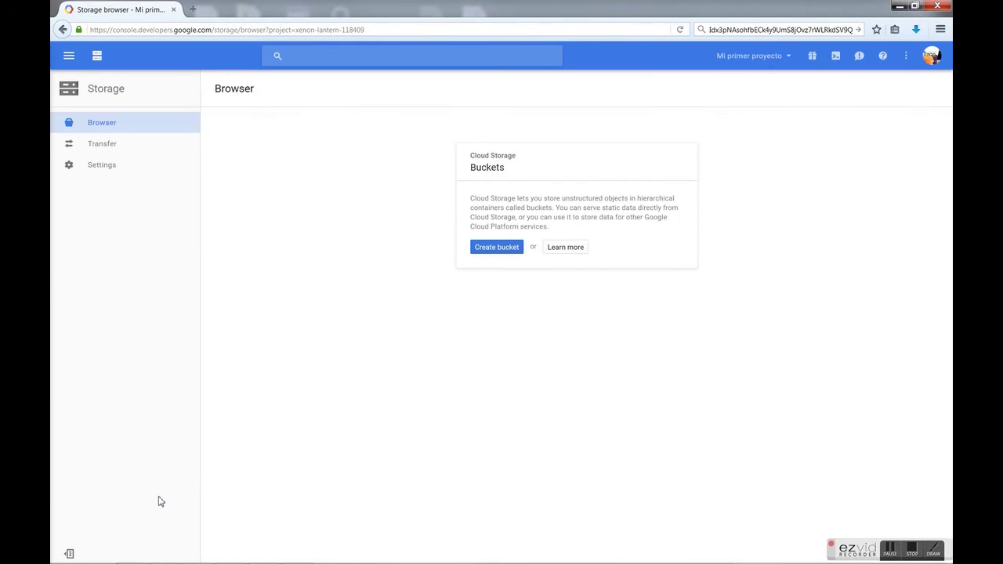
- Create a Cloud Storage bucket named veritas-bucket with the United States location
{"action": "left_click", "coordinate": [519, 258]}
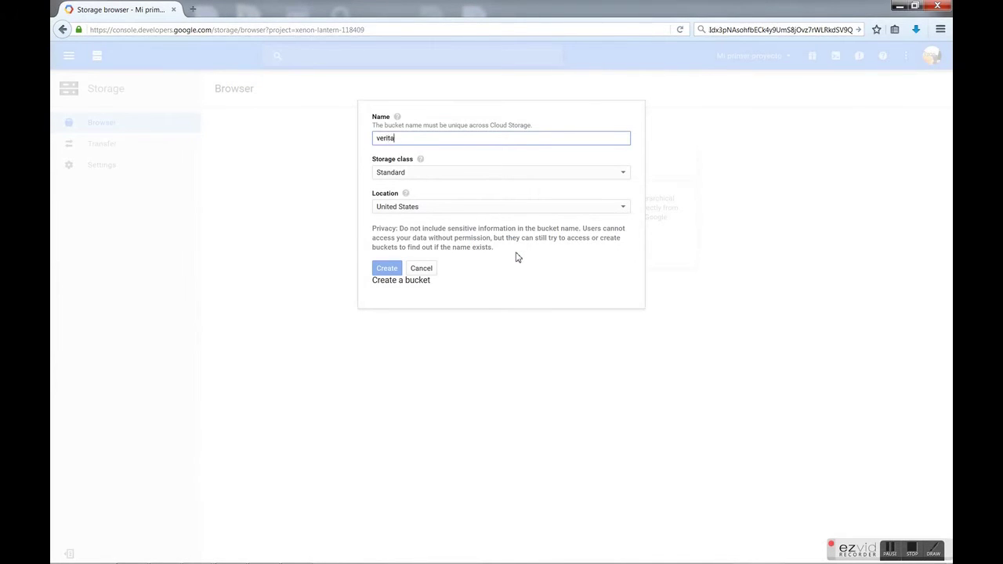
{"action": "type", "text": "veritas-bu"}
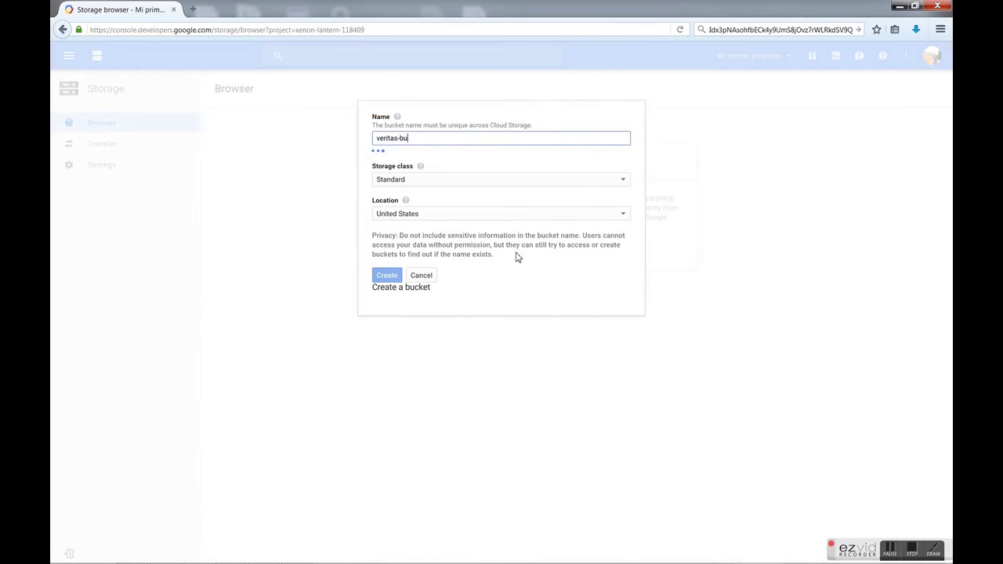
{"action": "type", "text": "cket"}
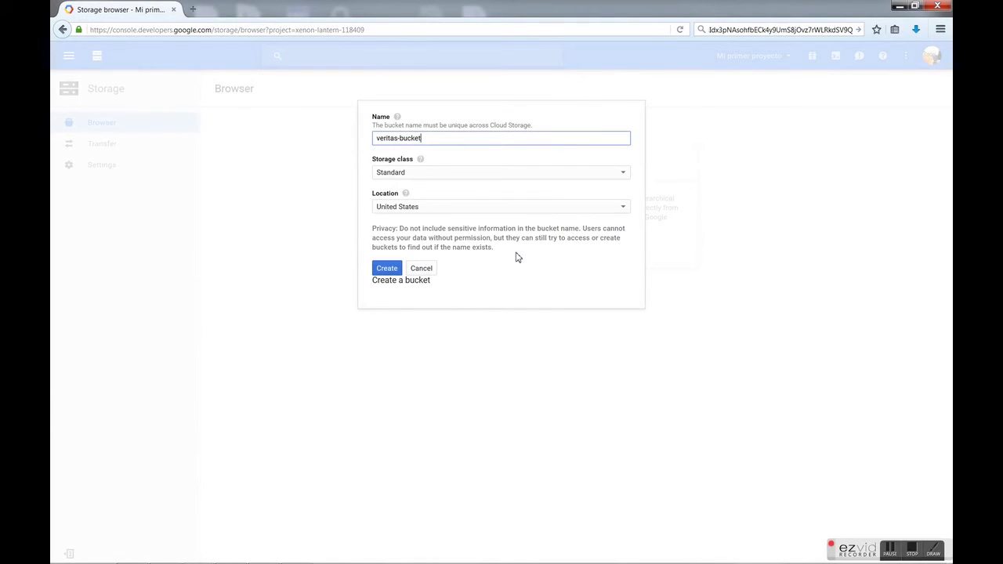
{"action": "left_click", "coordinate": [472, 208]}
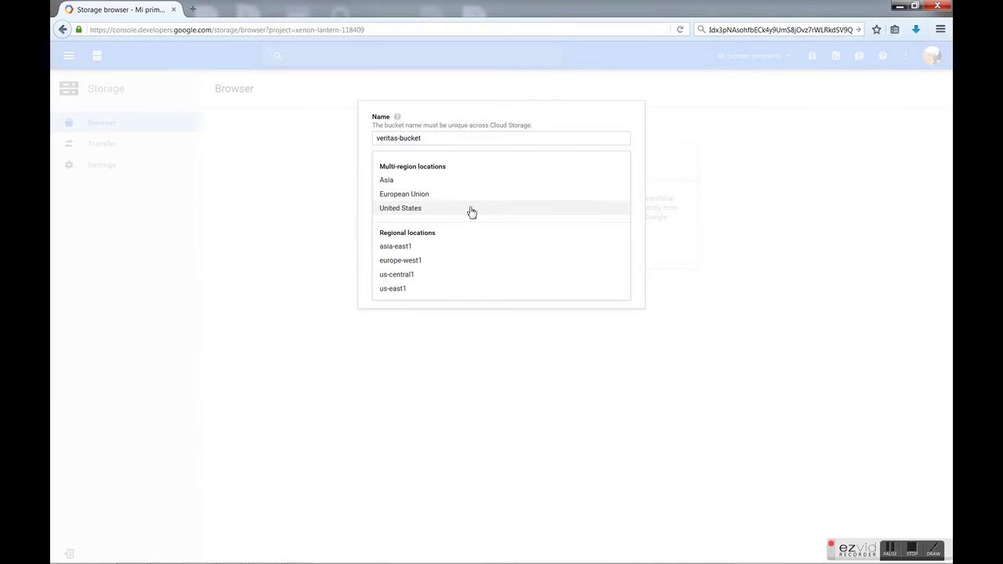
{"action": "left_click", "coordinate": [472, 212]}
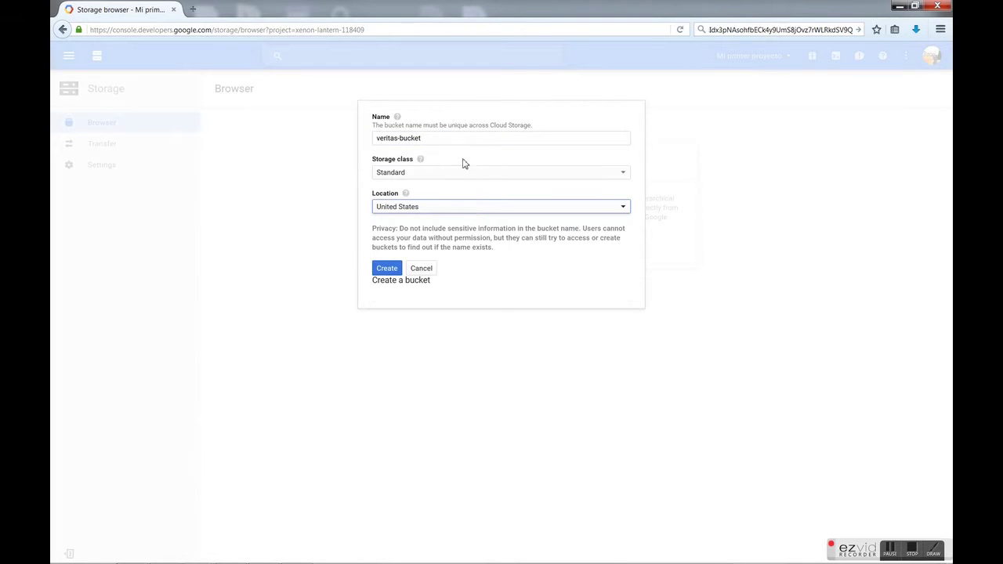
{"action": "left_click", "coordinate": [400, 271]}
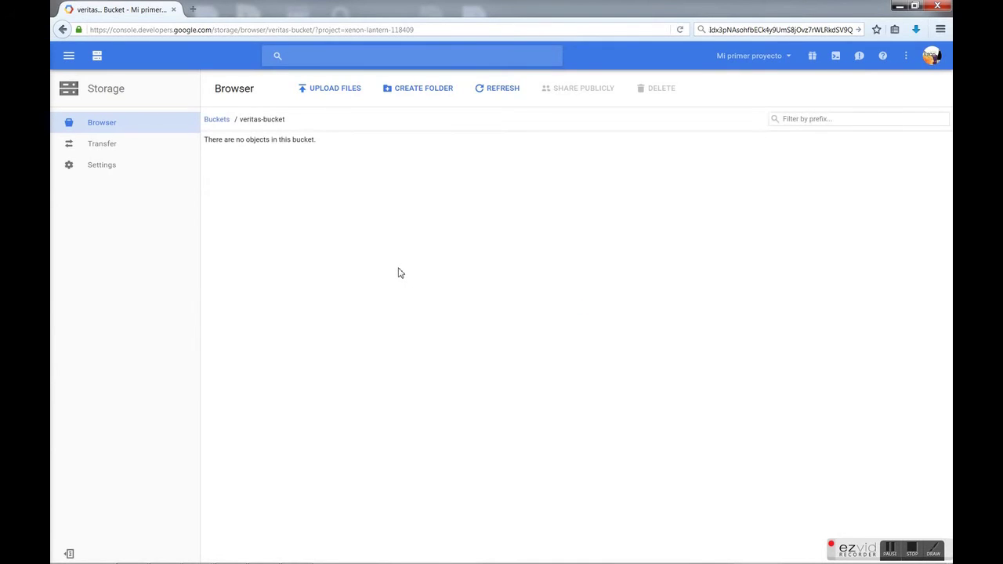
- Return to the bucket list and create a new interoperable storage access key in the Storage interoperability settings
{"action": "left_click", "coordinate": [223, 121]}
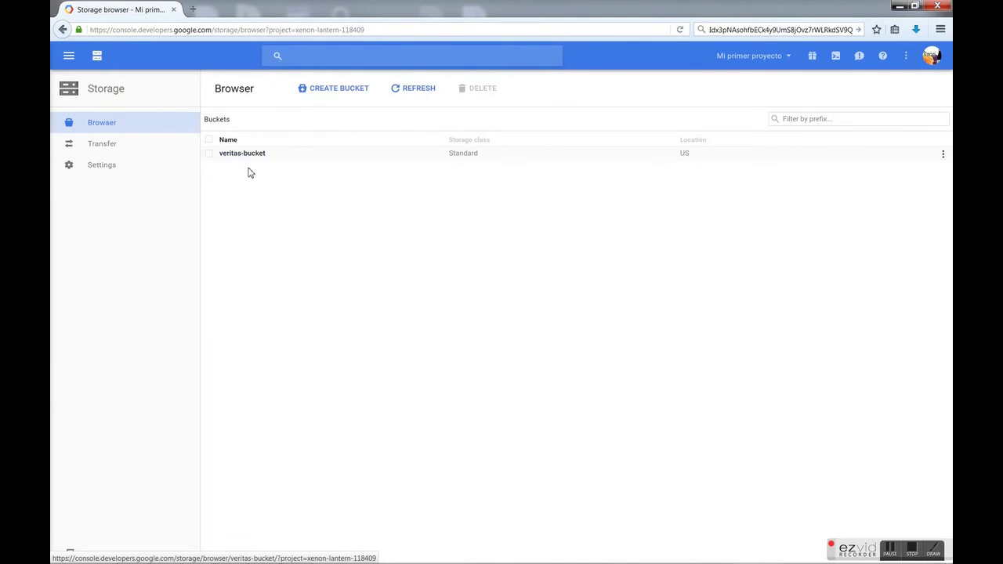
{"action": "left_click", "coordinate": [108, 172]}
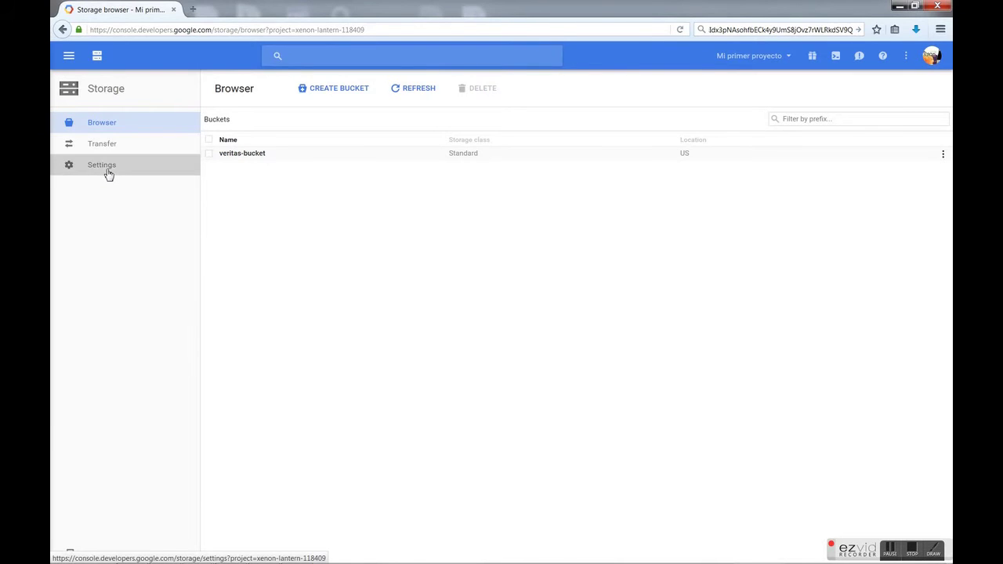
{"action": "left_click", "coordinate": [373, 130]}
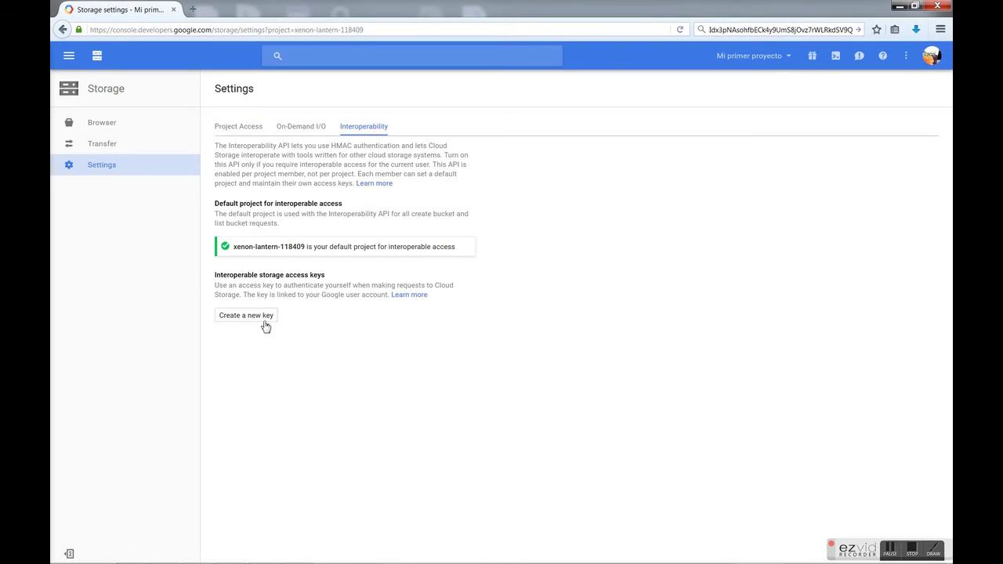
{"action": "left_click", "coordinate": [267, 321]}
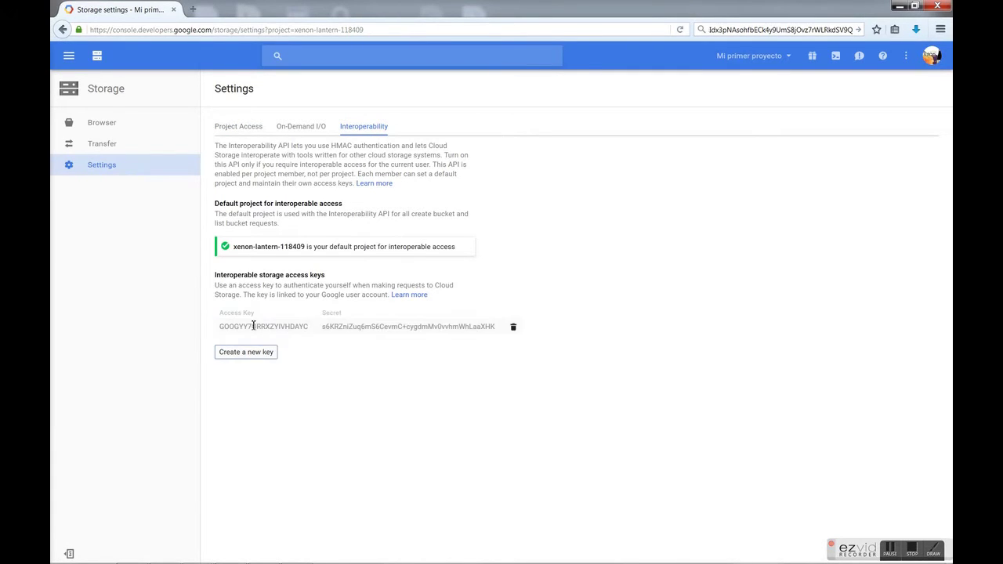
- Copy the newly created interoperability access key, without its secret
{"action": "left_click_drag", "start_coordinate": [223, 313], "coordinate": [250, 316]}
{"action": "left_click", "coordinate": [334, 312]}
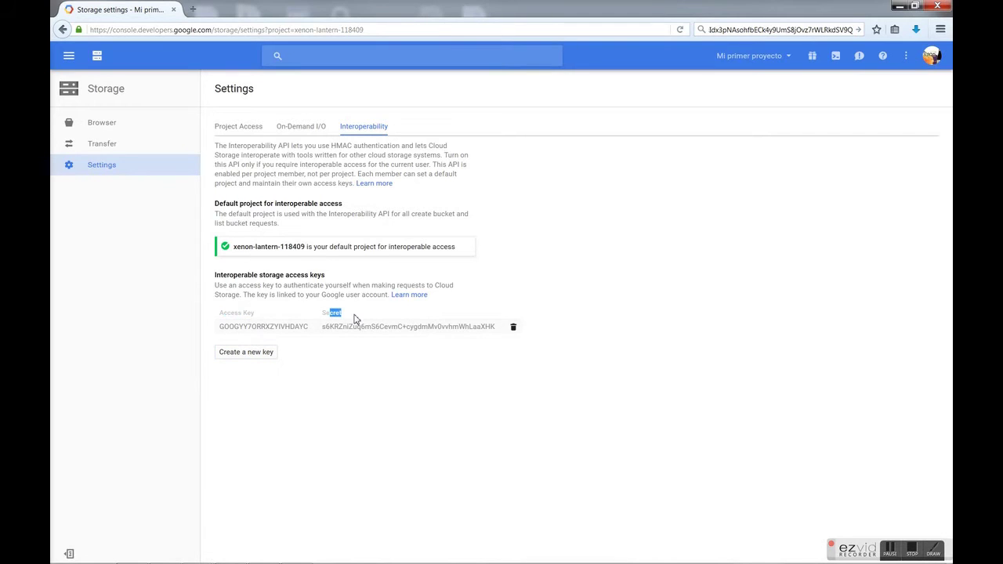
{"action": "double_click", "coordinate": [271, 329]}
{"action": "key", "text": "ctrl+c"}
{"action": "right_click", "coordinate": [271, 327]}
{"action": "left_click", "coordinate": [290, 336]}
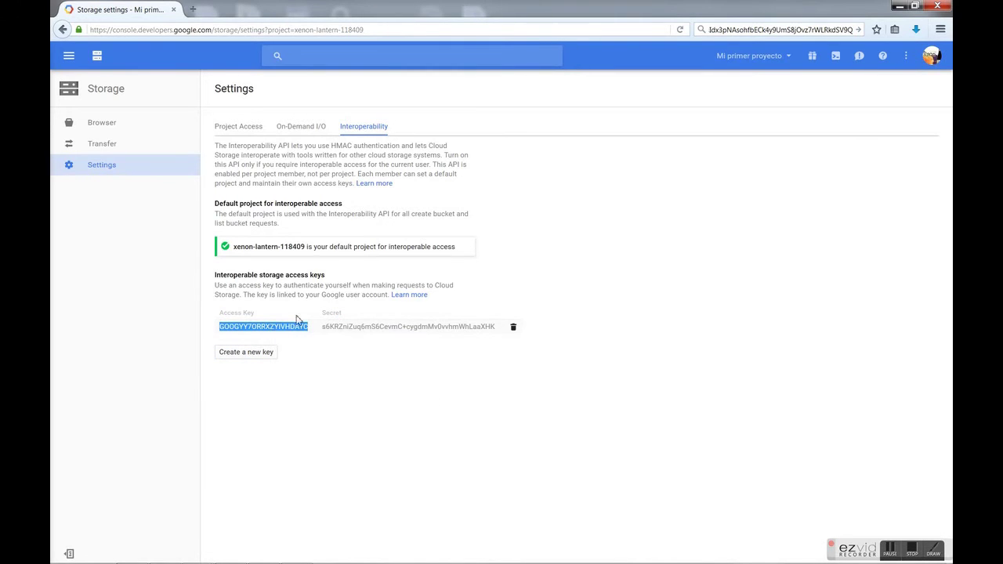
{"action": "left_click", "coordinate": [559, 263]}
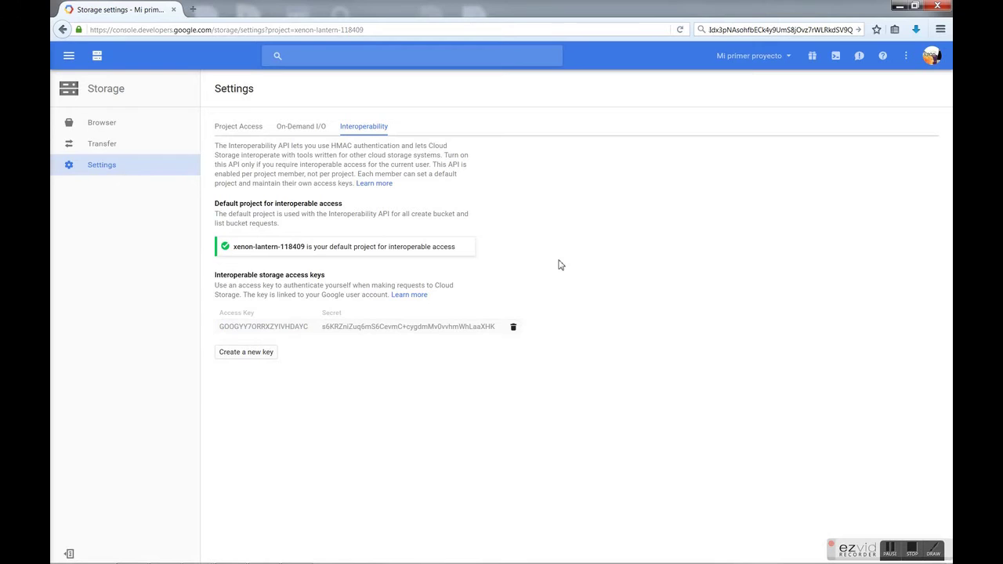
- Switch to Symantec Backup Exec and start configuring a cloud storage device under network storage
{"action": "key", "text": "alt+Tab"}
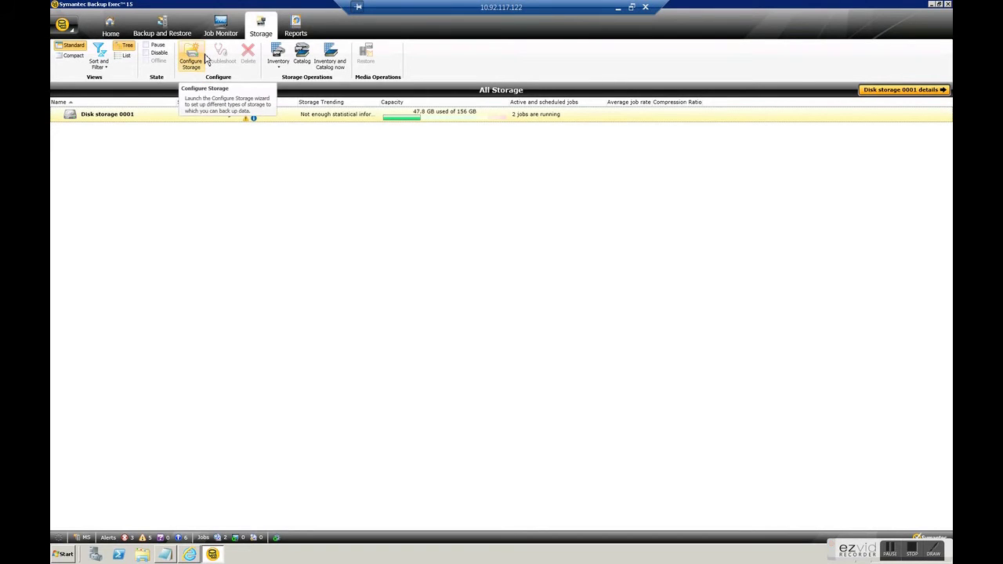
{"action": "left_click", "coordinate": [205, 60]}
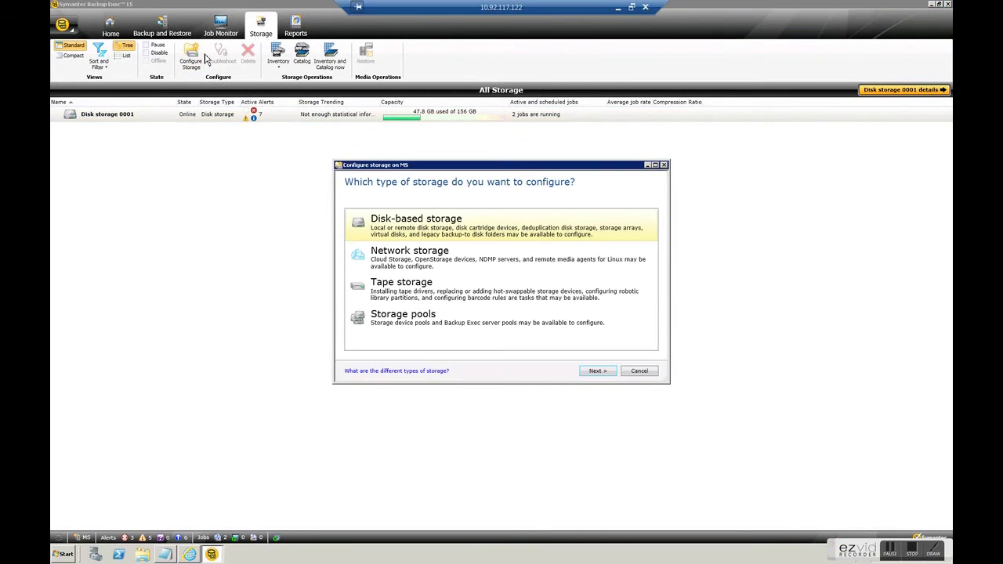
{"action": "left_click", "coordinate": [409, 263]}
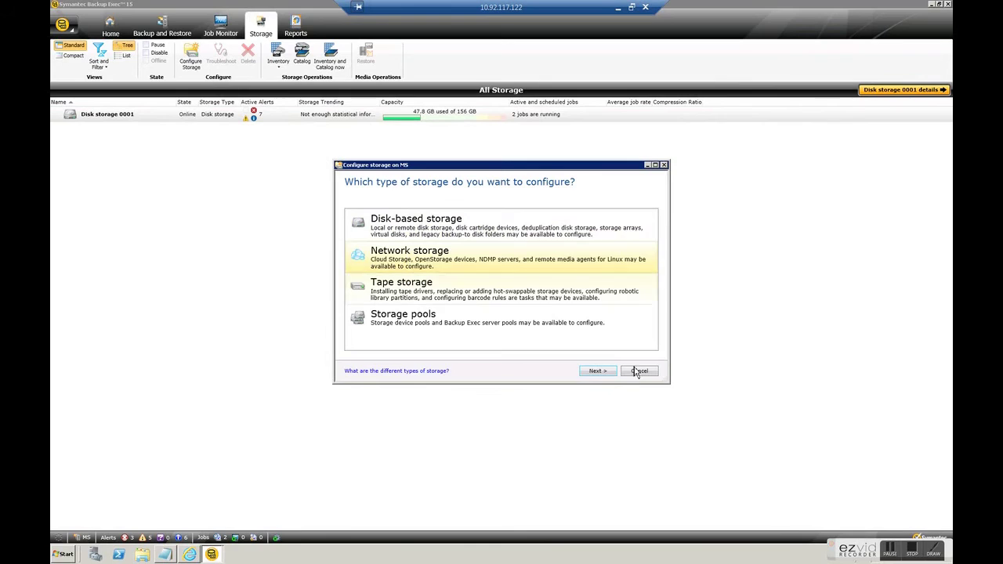
{"action": "left_click", "coordinate": [599, 372]}
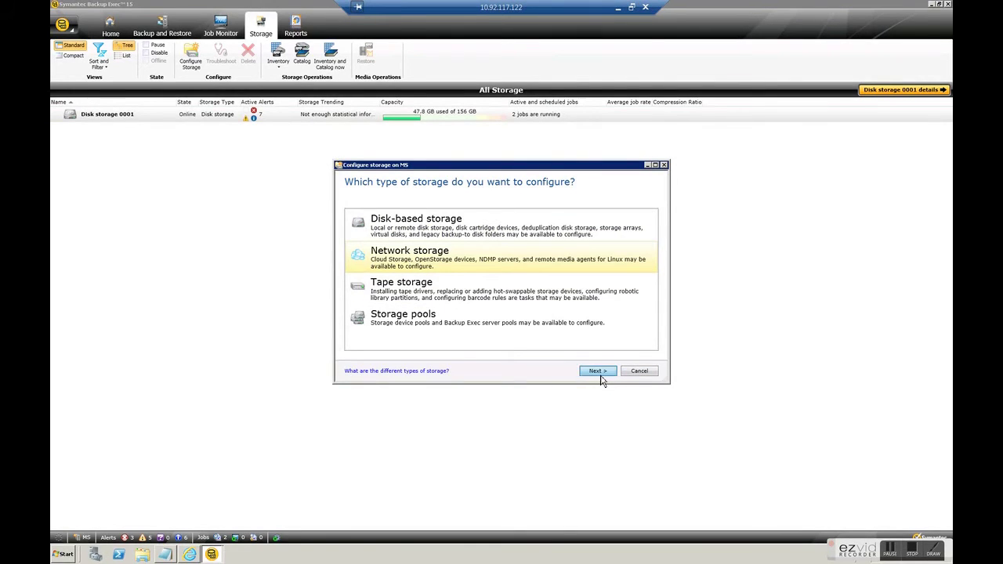
{"action": "left_click", "coordinate": [599, 374]}
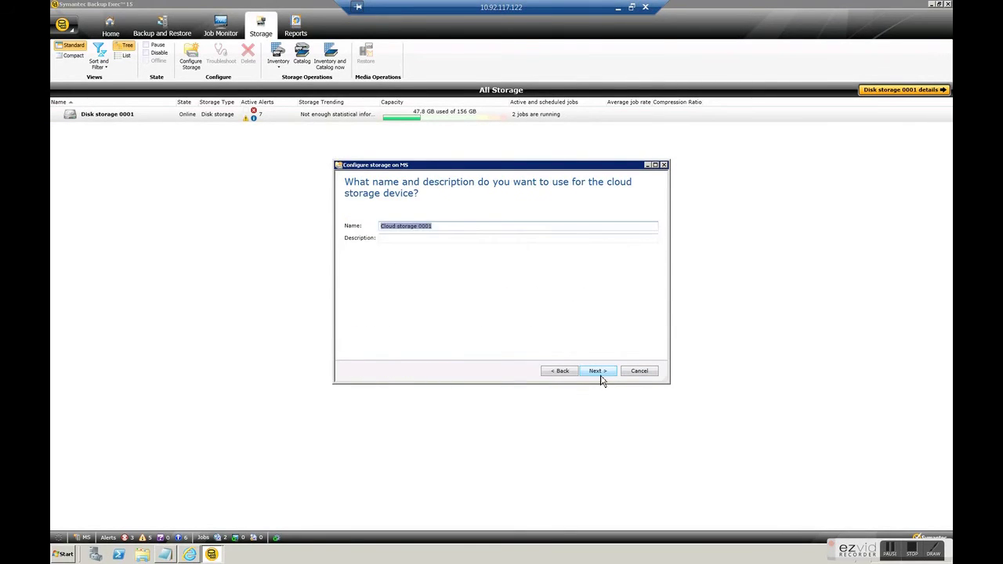
- Name the cloud storage device Google Cloud and describe it as veritas bucket
{"action": "type", "text": "Cloud"}
{"action": "key", "text": "Tab"}
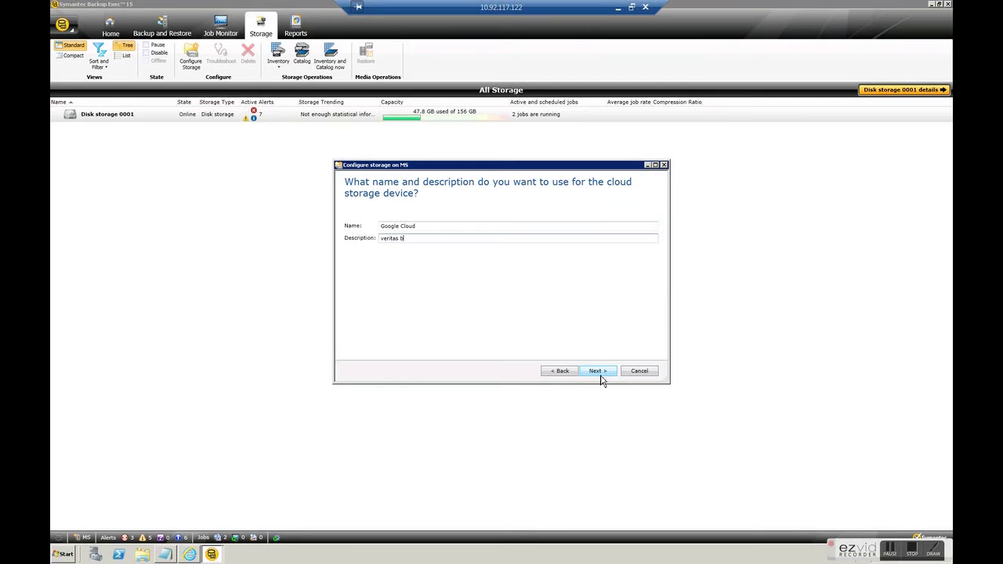
{"action": "type", "text": "veritas bucket"}
{"action": "left_click", "coordinate": [594, 373]}
- Choose S3 as the cloud storage provider and enter google:google.com as the server name
{"action": "left_click", "coordinate": [369, 219]}
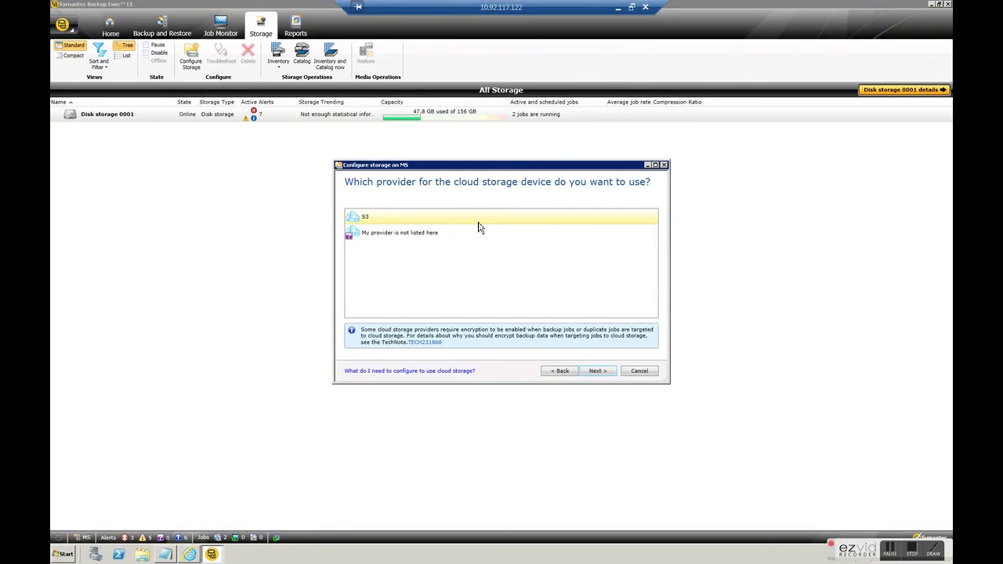
{"action": "left_click", "coordinate": [597, 372]}
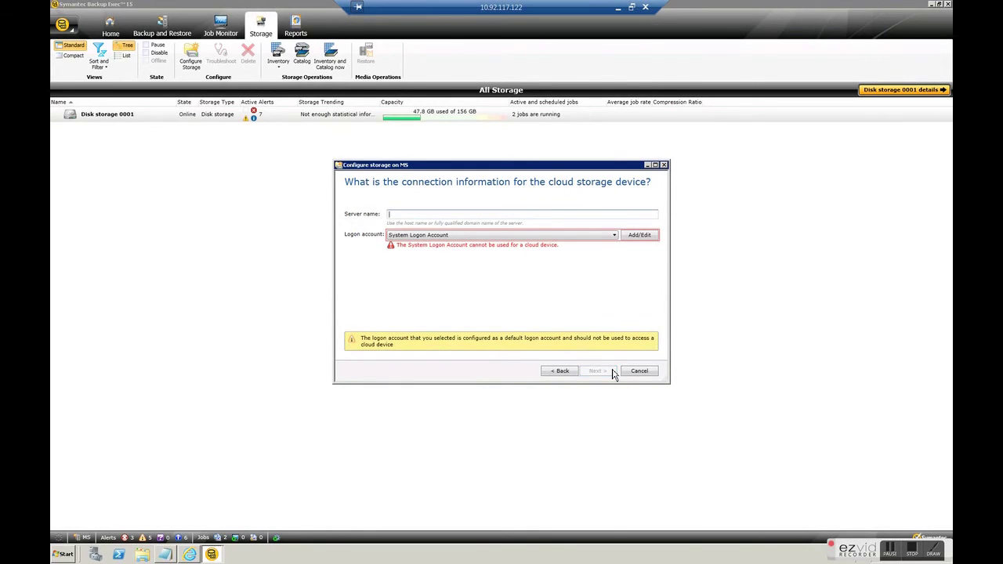
{"action": "type", "text": "google:google.com"}
- Add a new logon account for the cloud device and paste the access key as its user name
{"action": "left_click", "coordinate": [654, 238]}
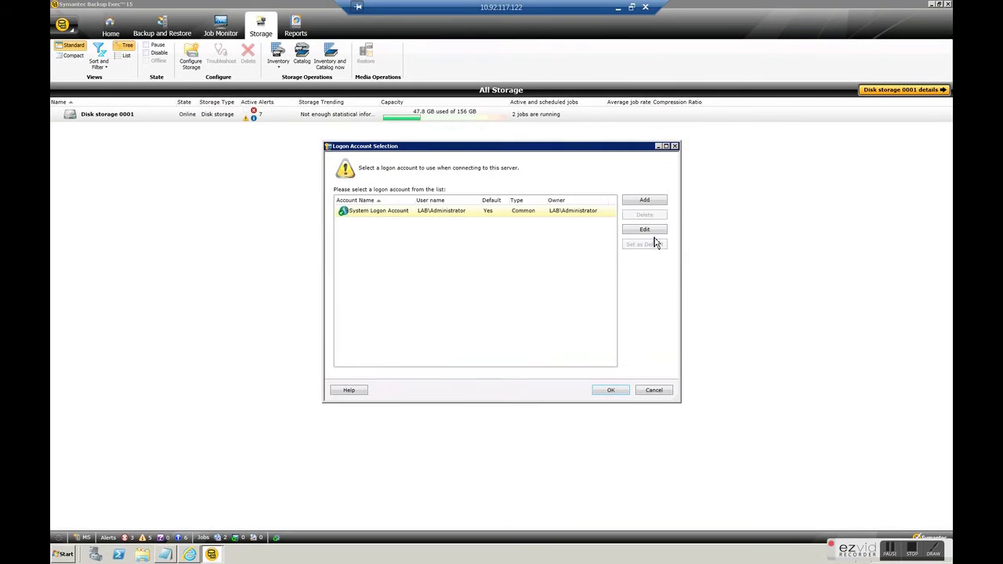
{"action": "left_click", "coordinate": [656, 201]}
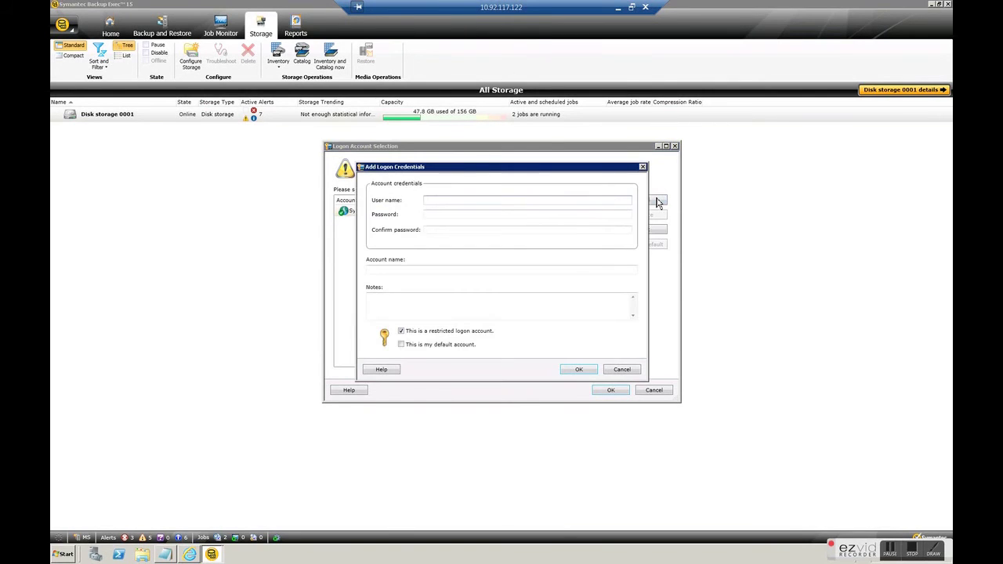
{"action": "key", "text": "ctrl+v"}
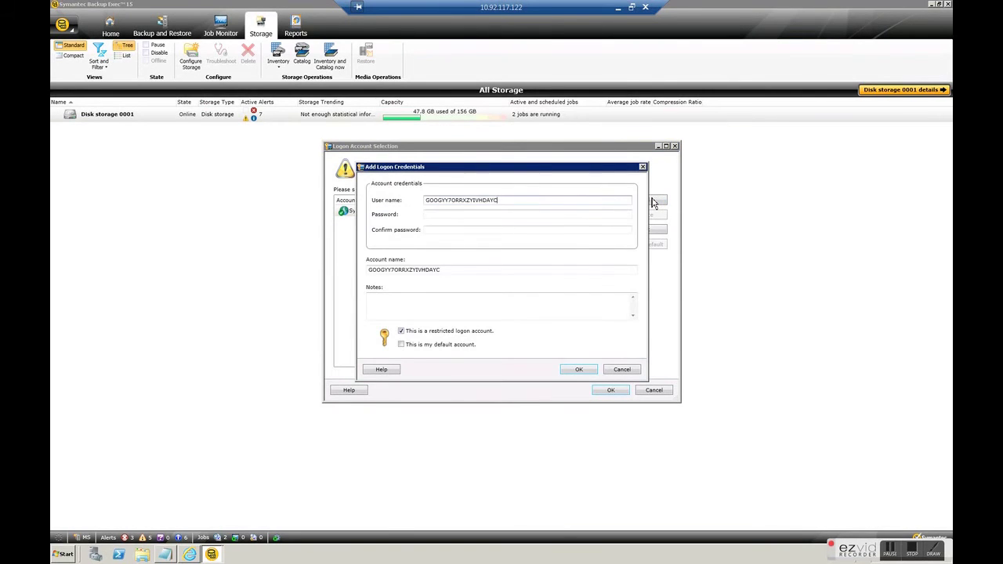
- Switch to the Google Developers Console and copy the secret belonging to the access key
{"action": "left_click", "coordinate": [618, 8]}
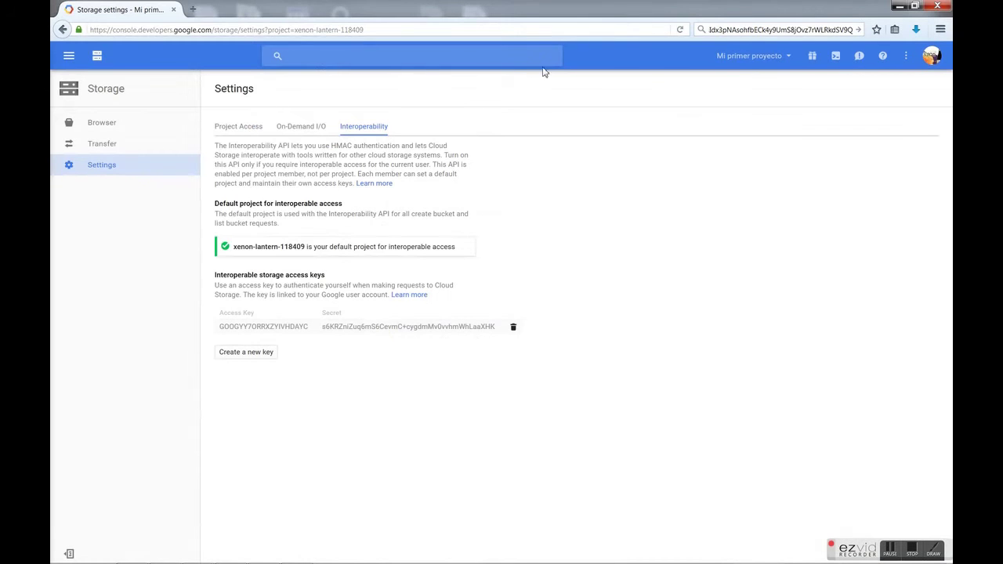
{"action": "left_click_drag", "start_coordinate": [322, 329], "coordinate": [496, 330]}
{"action": "right_click", "coordinate": [496, 330]}
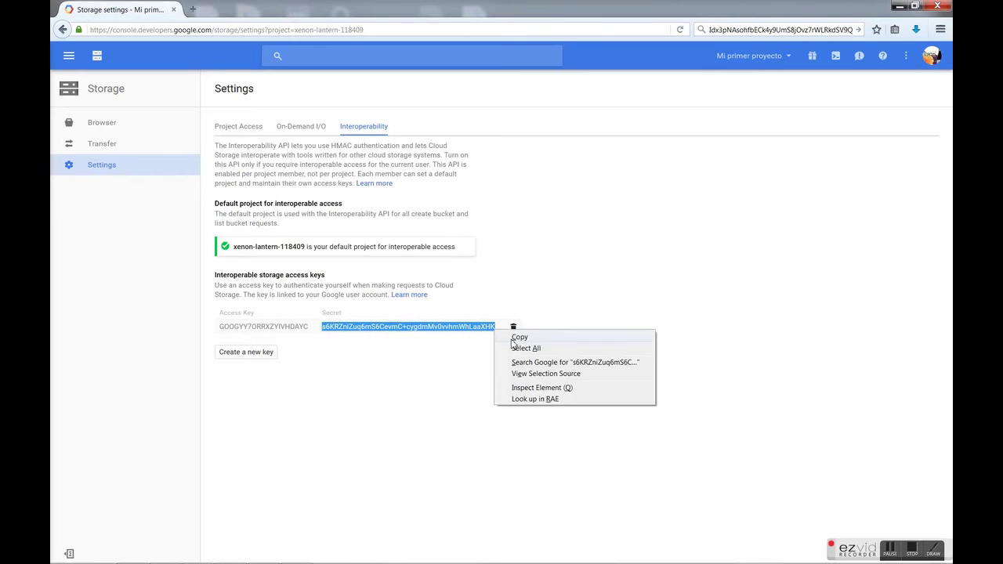
{"action": "left_click", "coordinate": [510, 334]}
- Switch back to Backup Exec and paste the copied secret as the logon account's password and password confirmation
{"action": "key", "text": "alt+Tab"}
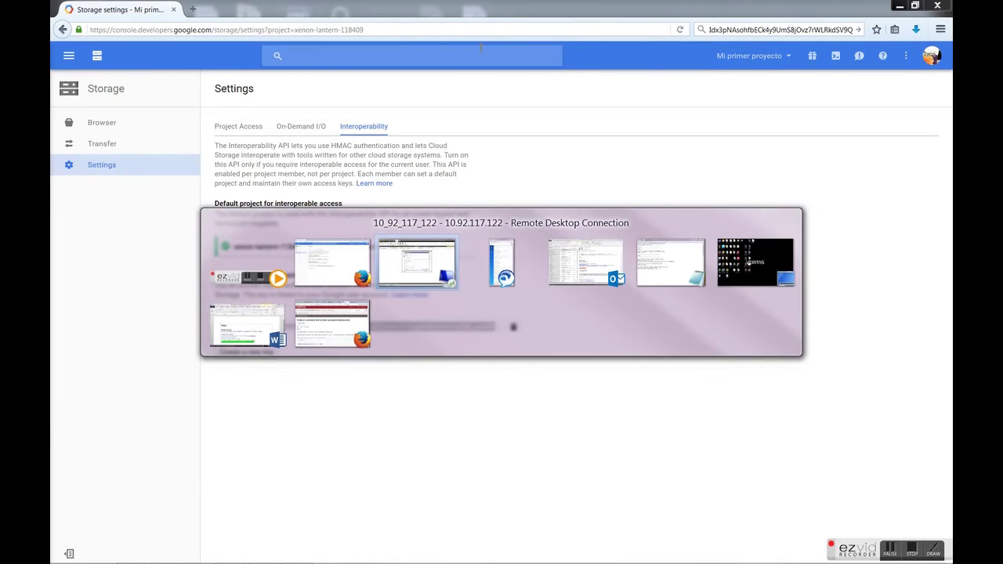
{"action": "left_click", "coordinate": [470, 217]}
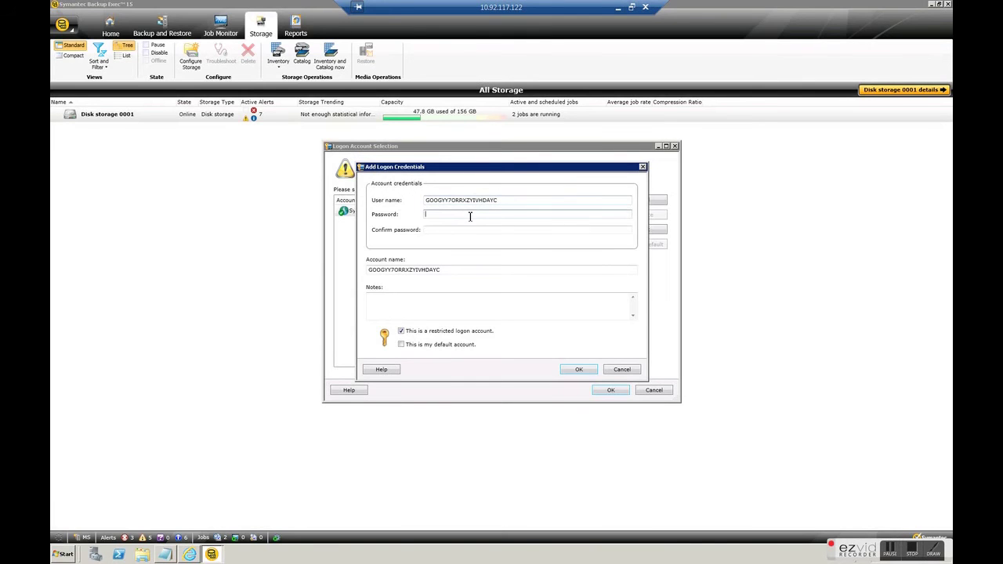
{"action": "key", "text": "ctrl+v"}
{"action": "left_click", "coordinate": [471, 229]}
{"action": "key", "text": "ctrl+v"}
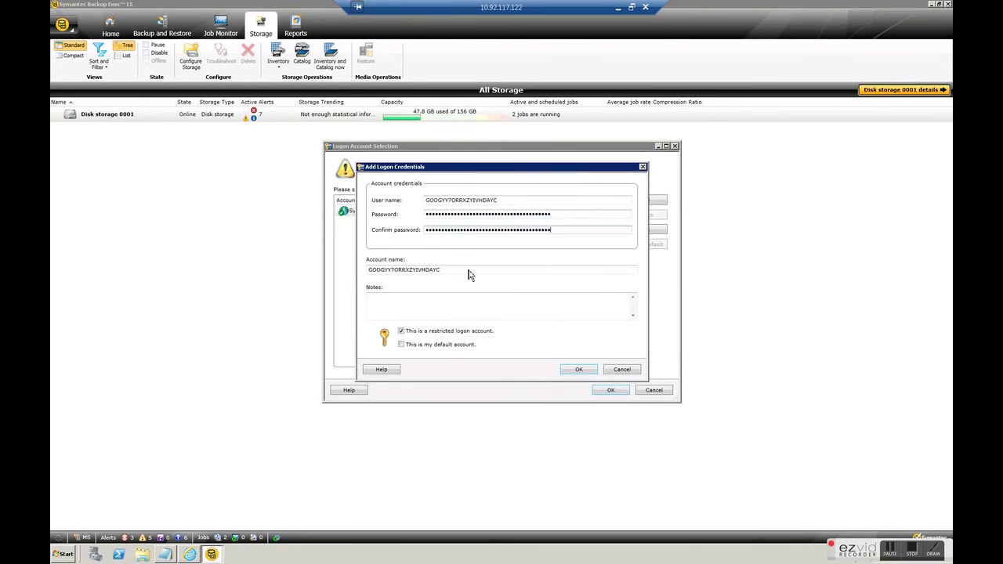
- Name the logon account Google Cloud account, save it and use it for the cloud storage connection
{"action": "left_click_drag", "start_coordinate": [465, 270], "coordinate": [361, 281]}
{"action": "type", "text": "Google Cloud account"}
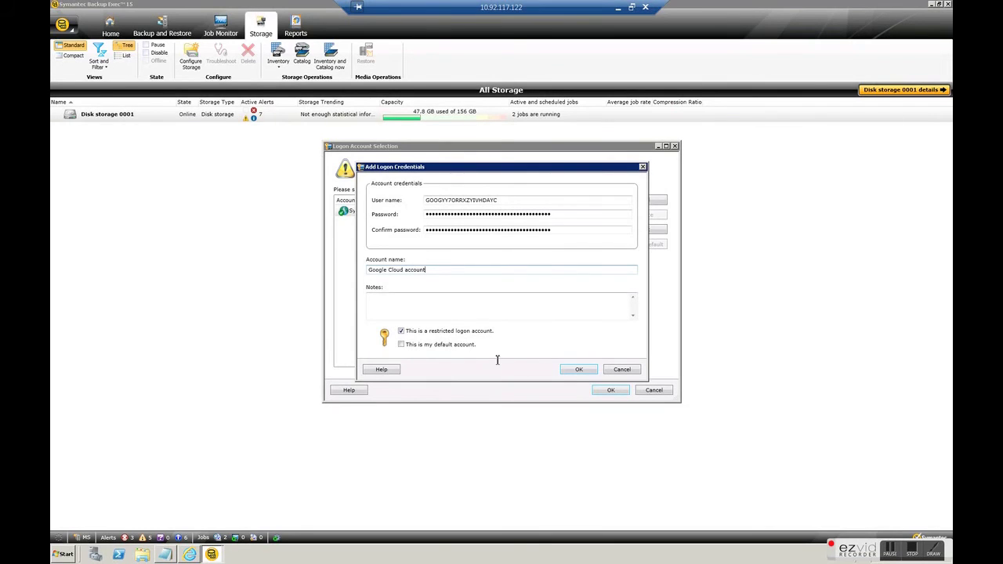
{"action": "left_click", "coordinate": [567, 370]}
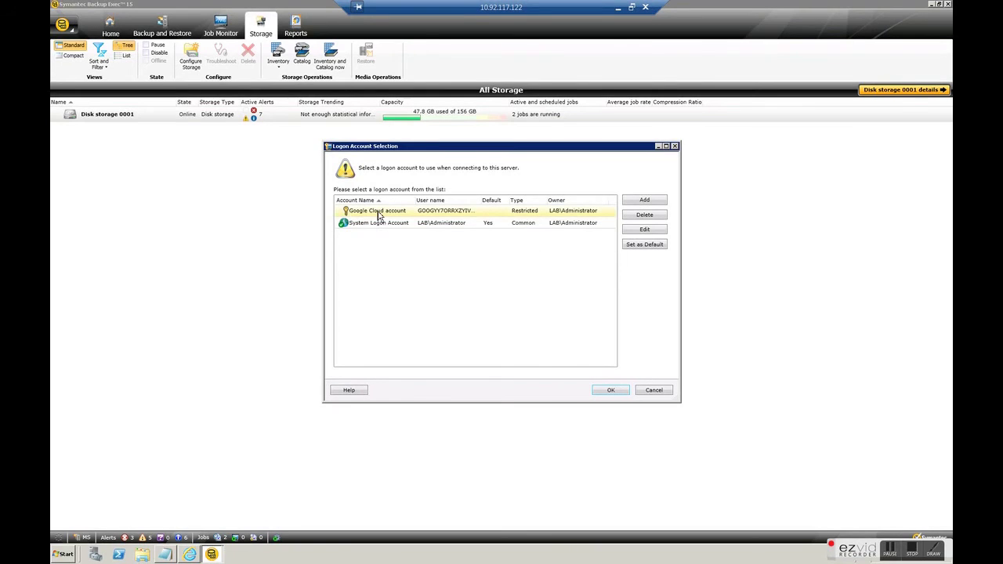
{"action": "left_click", "coordinate": [615, 393]}
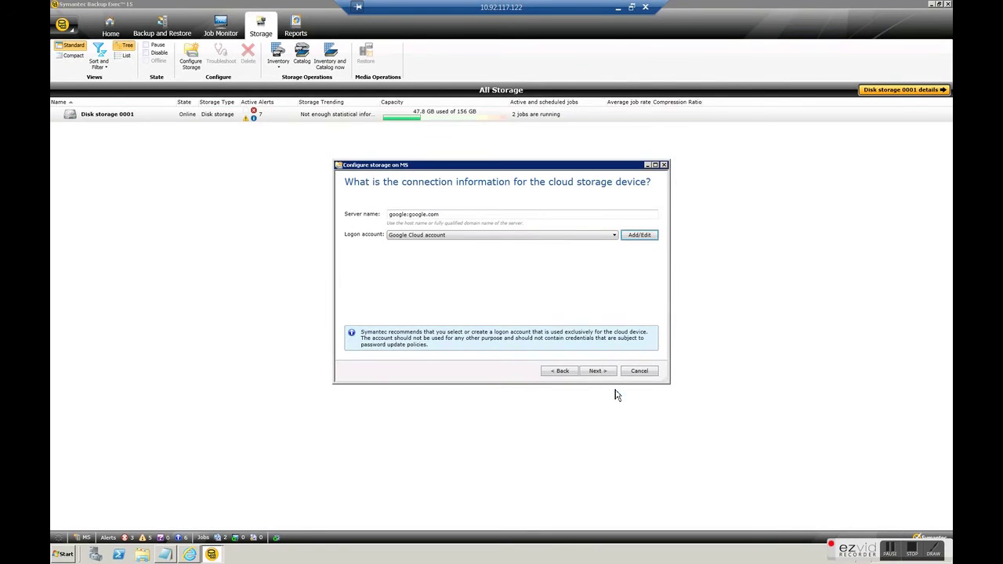
- Finish configuring the cloud device with veritas-bucket as logical storage unit and the default concurrent operations, and restart the Backup Exec services
{"action": "left_click", "coordinate": [613, 372]}
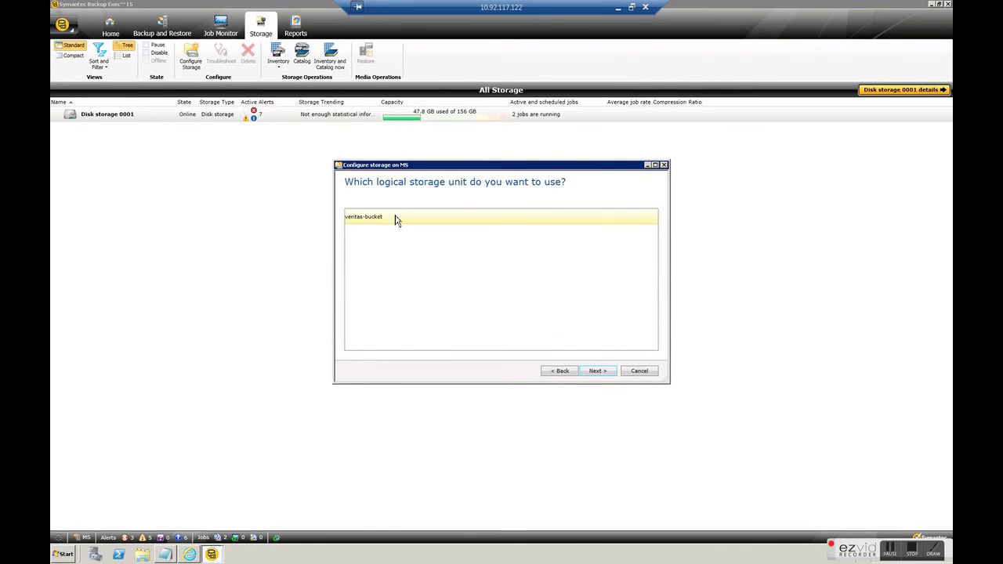
{"action": "left_click", "coordinate": [601, 373]}
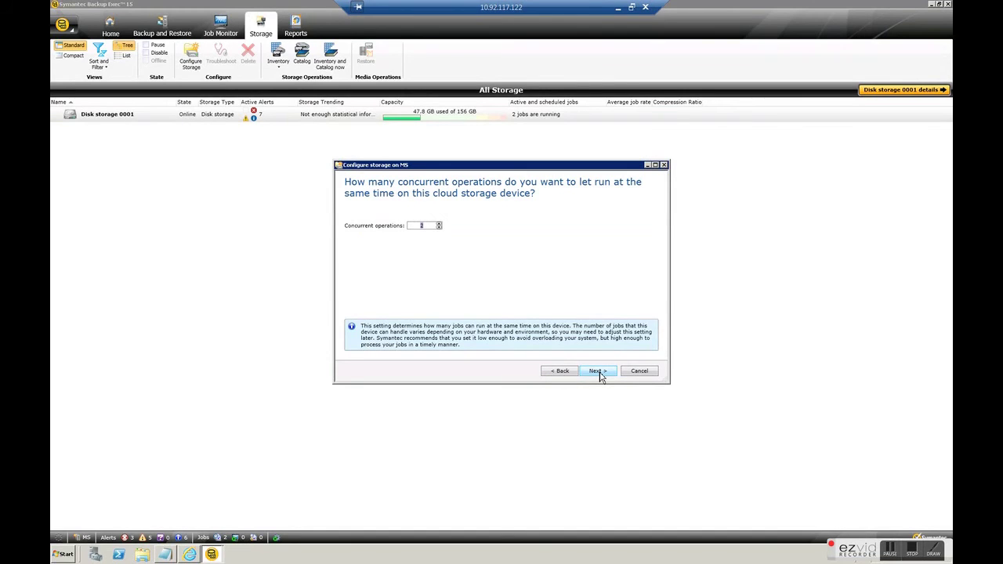
{"action": "left_click", "coordinate": [600, 373]}
{"action": "left_click", "coordinate": [600, 375]}
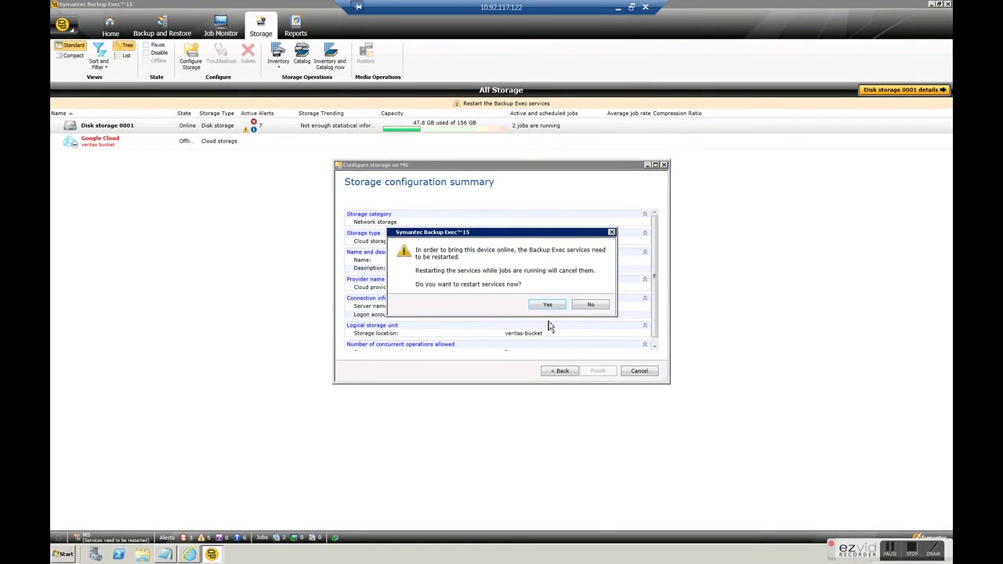
{"action": "left_click", "coordinate": [547, 305]}
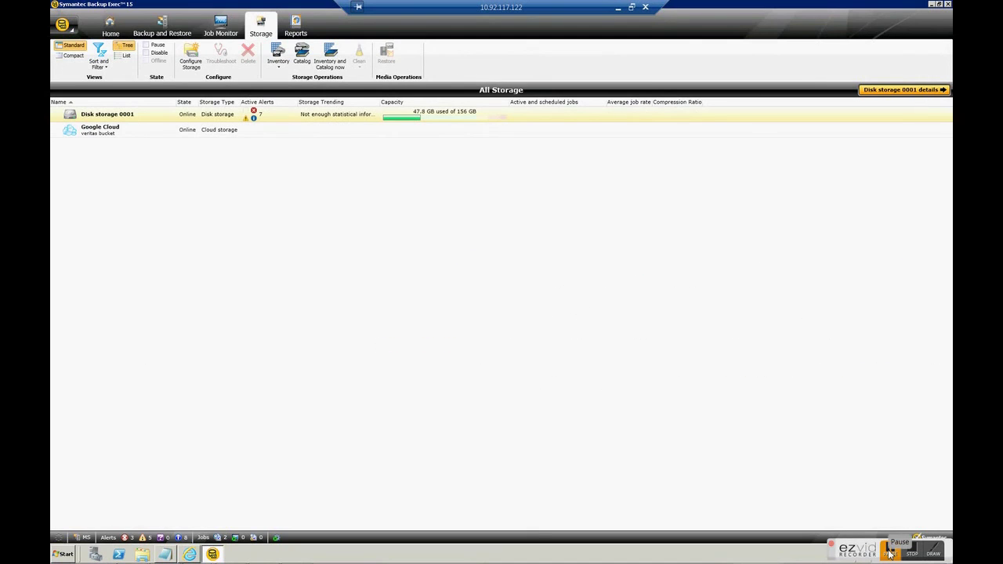
{"action": "left_click", "coordinate": [890, 554]}
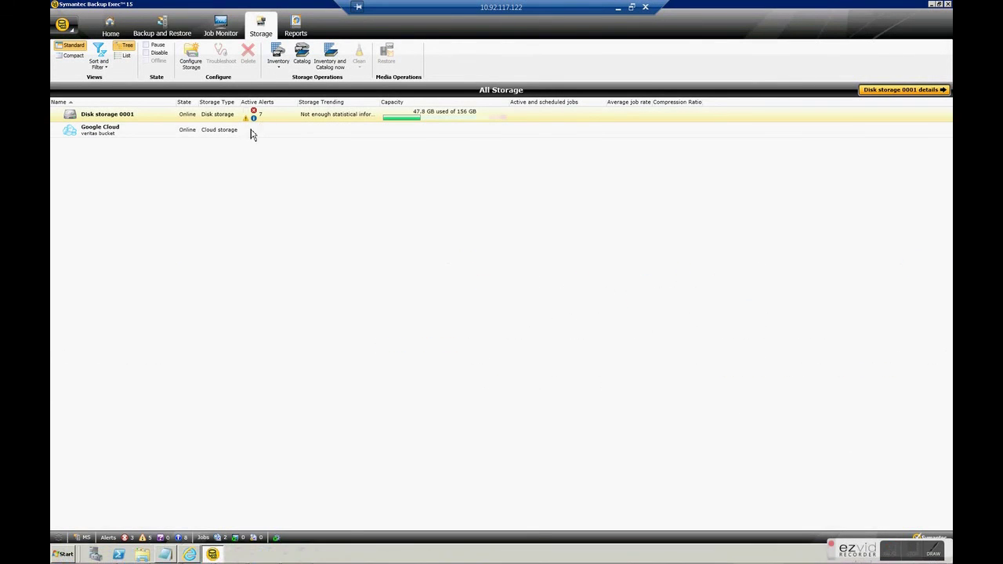
- Review the Google Cloud device's jobs, job history, backup sets and properties, and return to the list of all storage
{"action": "left_click", "coordinate": [251, 134]}
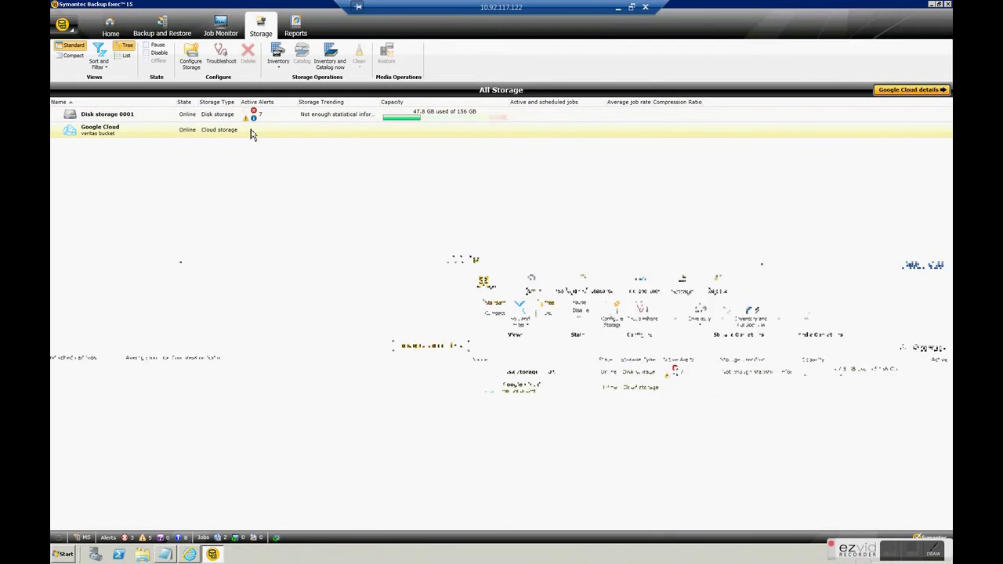
{"action": "double_click", "coordinate": [251, 134]}
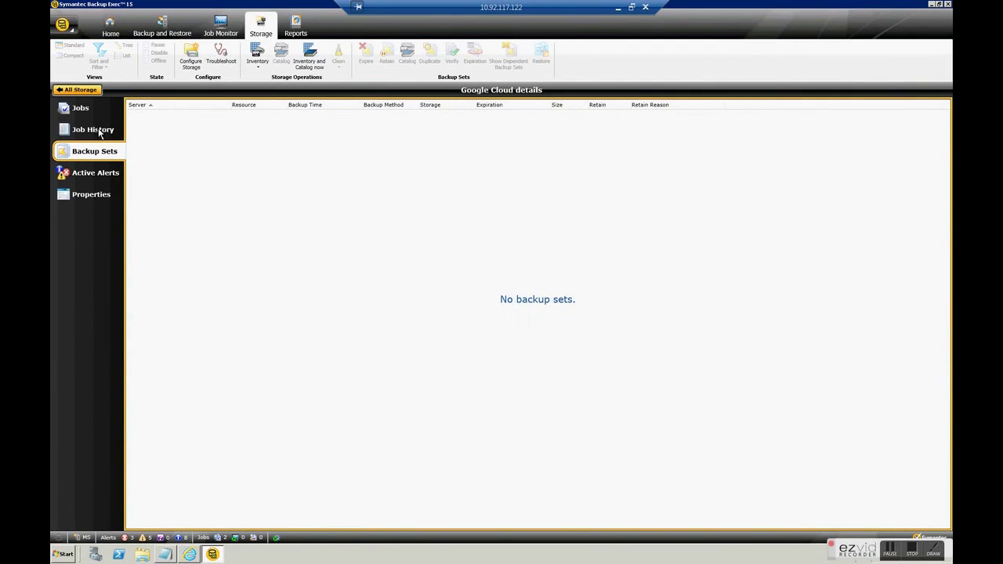
{"action": "left_click", "coordinate": [85, 115]}
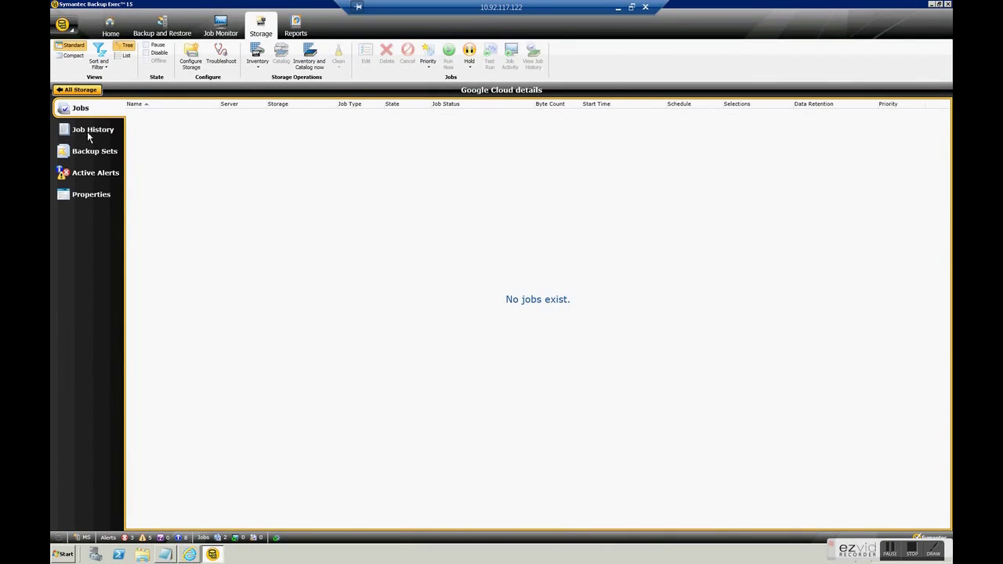
{"action": "left_click", "coordinate": [87, 131]}
{"action": "left_click", "coordinate": [90, 151]}
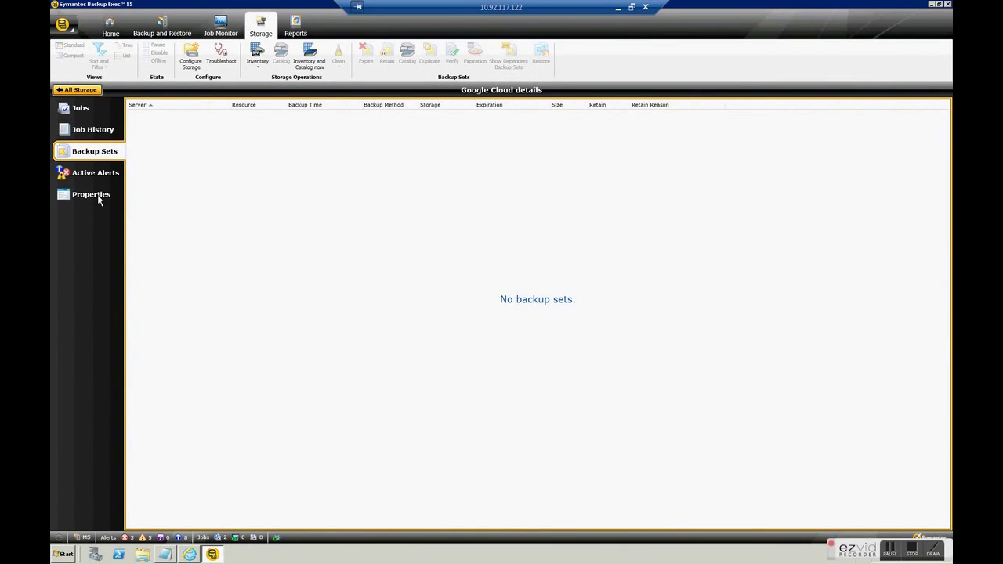
{"action": "left_click", "coordinate": [98, 197]}
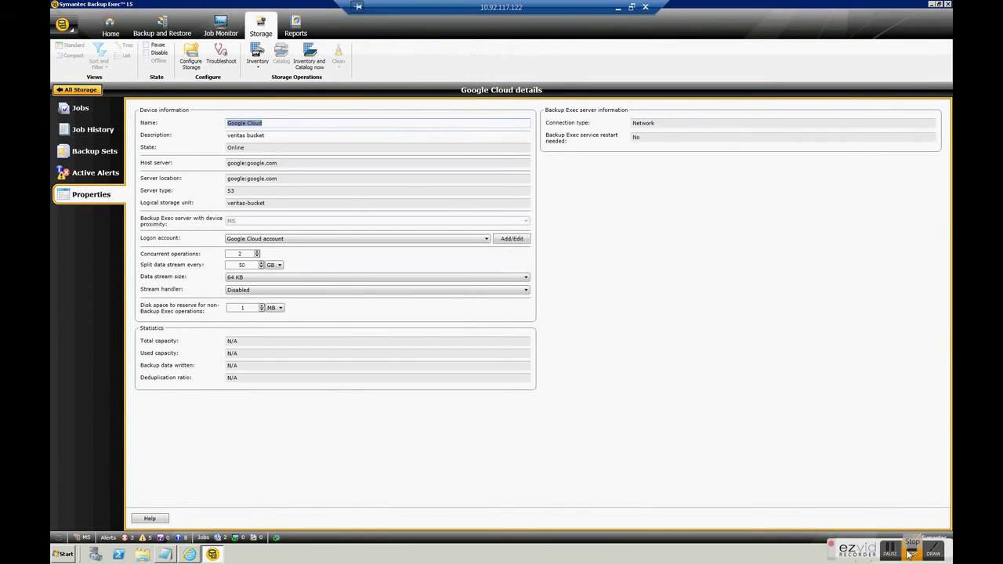
{"action": "left_click", "coordinate": [76, 90]}
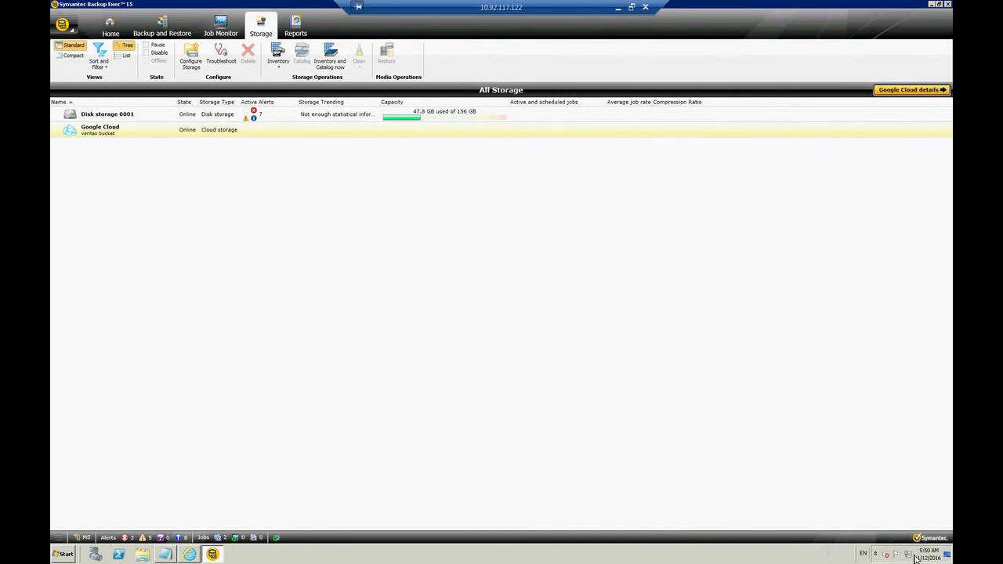